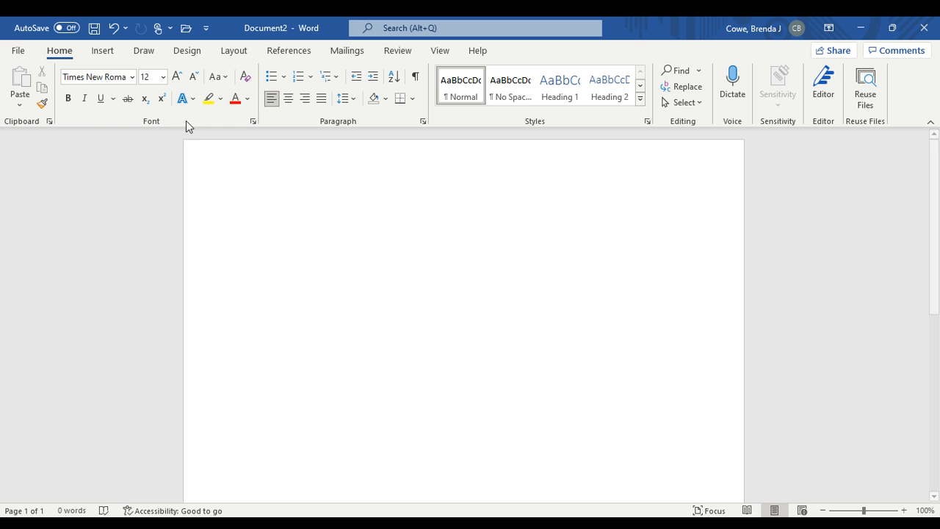
Step: Try the Narrow page margins, and set the document to the Normal preset with 1" on all sides
click(226, 59)
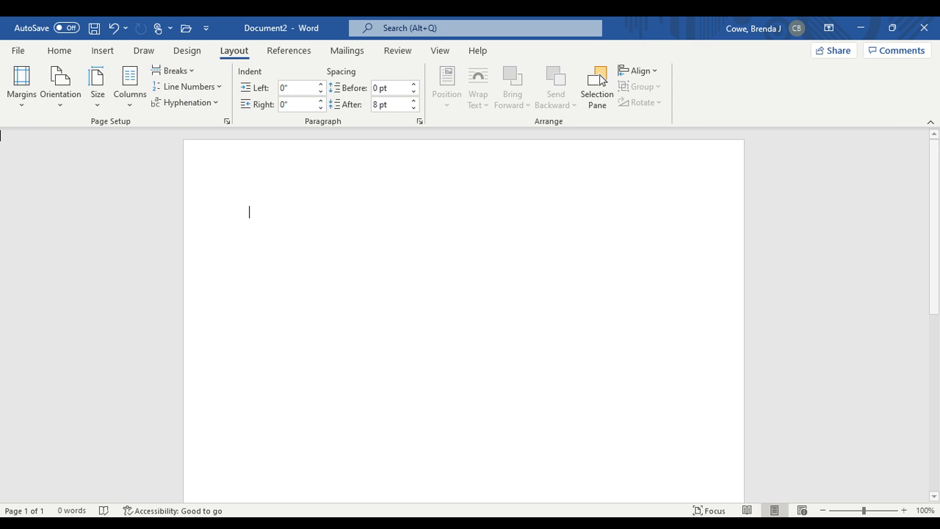
click(23, 91)
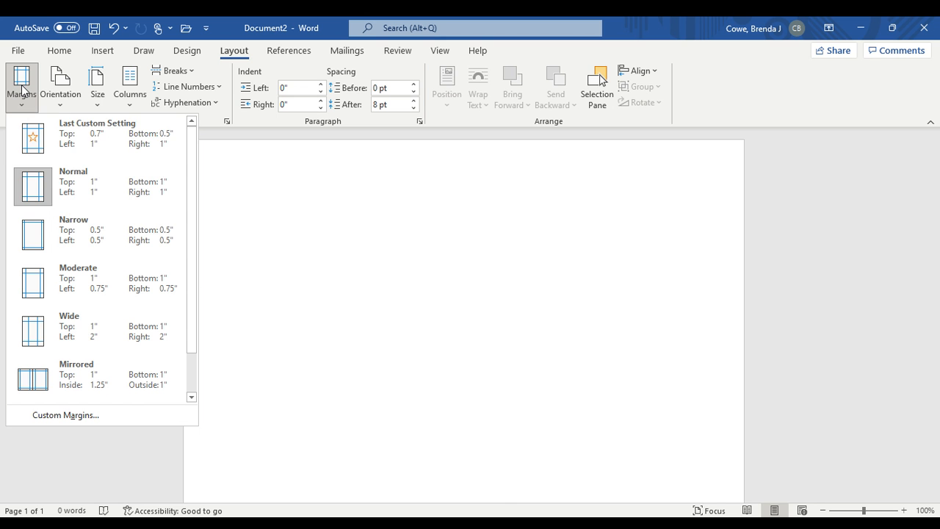
click(31, 238)
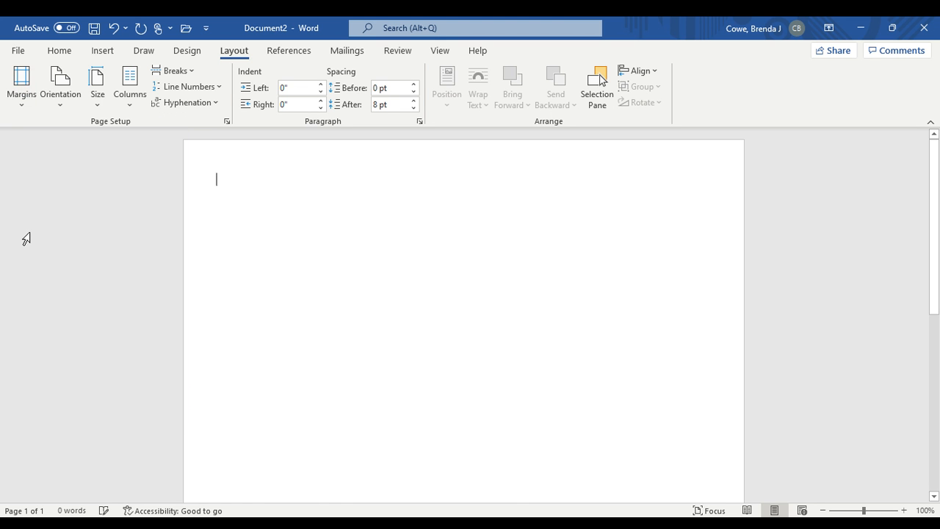
click(21, 83)
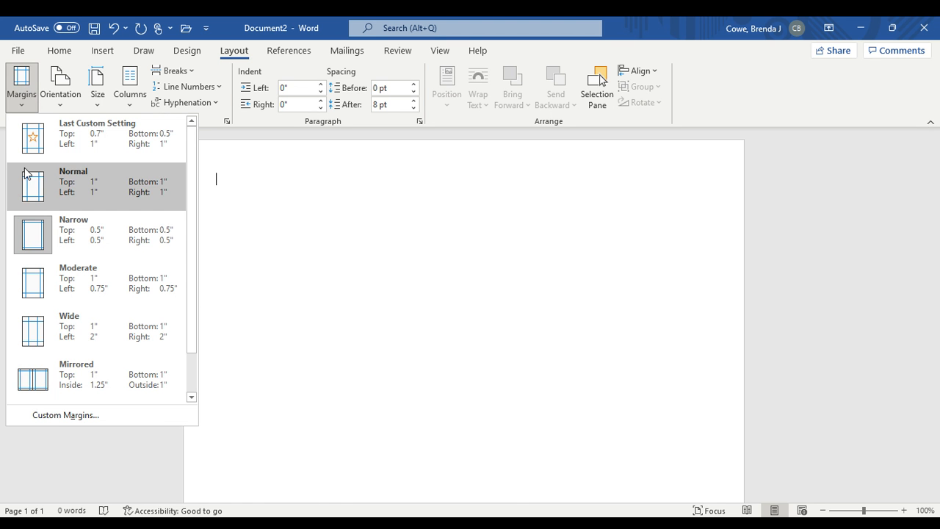
click(30, 205)
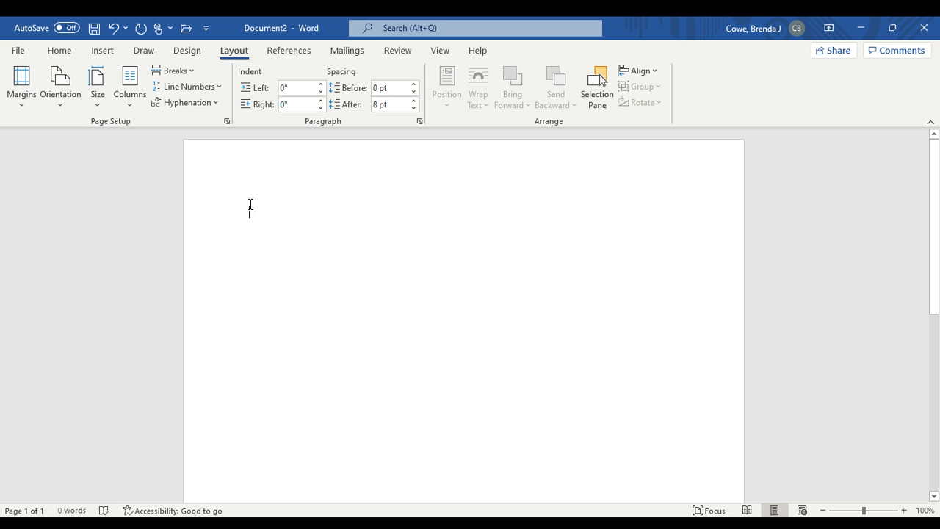
Step: Set the document text to size 12 in the Times New Roman font
click(60, 51)
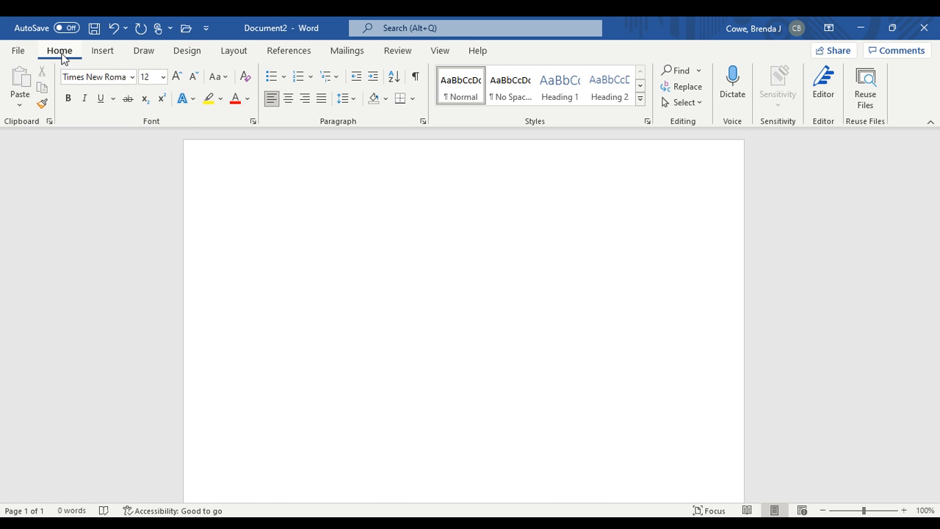
click(164, 77)
click(153, 145)
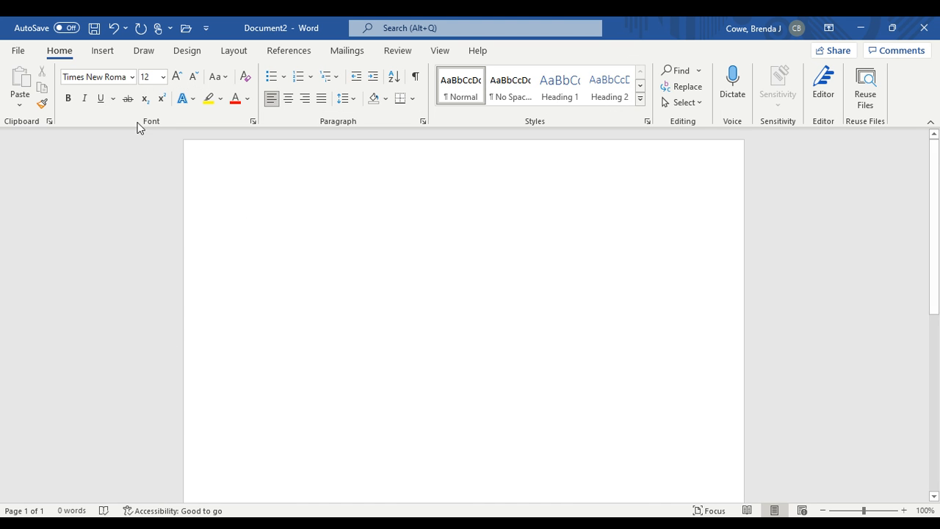
click(132, 77)
click(128, 176)
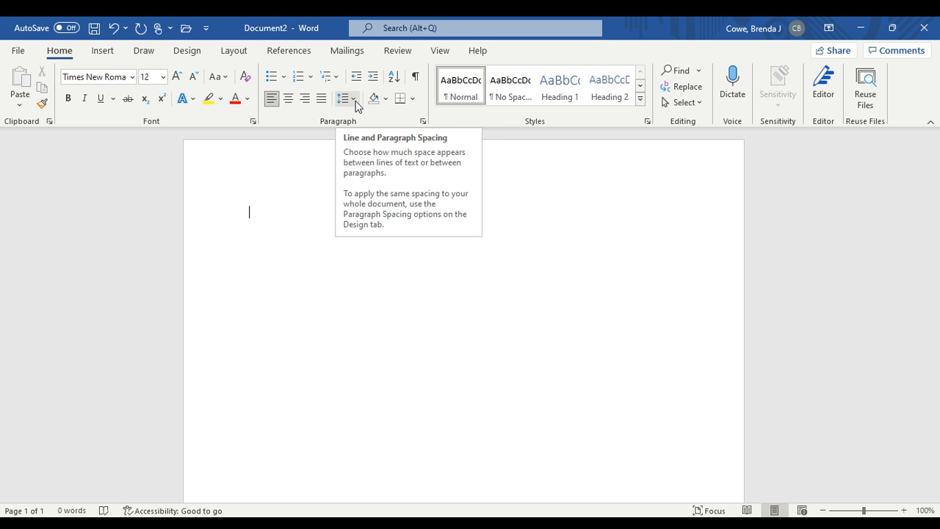
Step: Set the line spacing of the blank document to 2.0
click(354, 100)
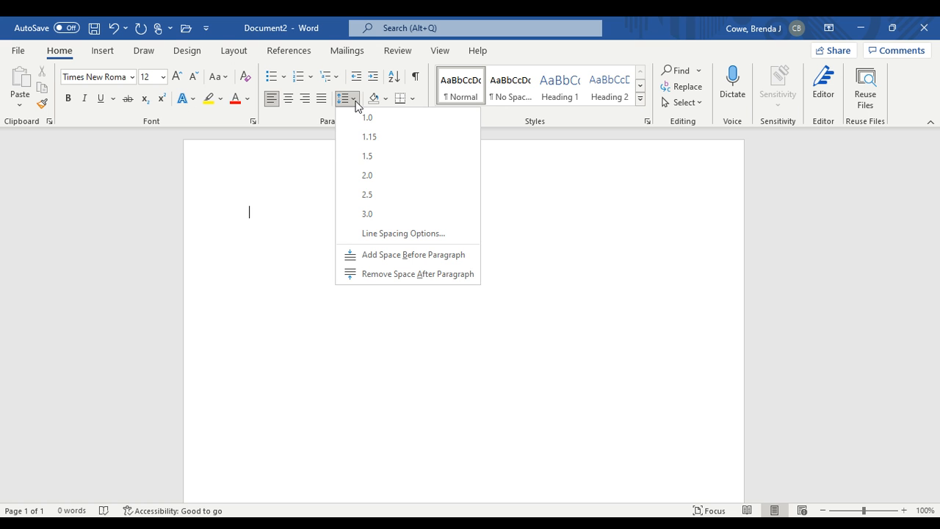
click(373, 174)
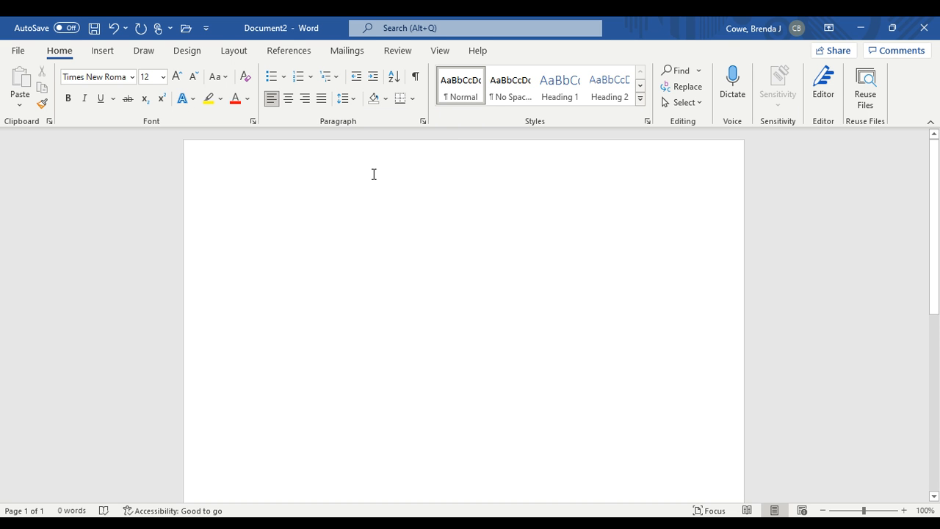
click(354, 100)
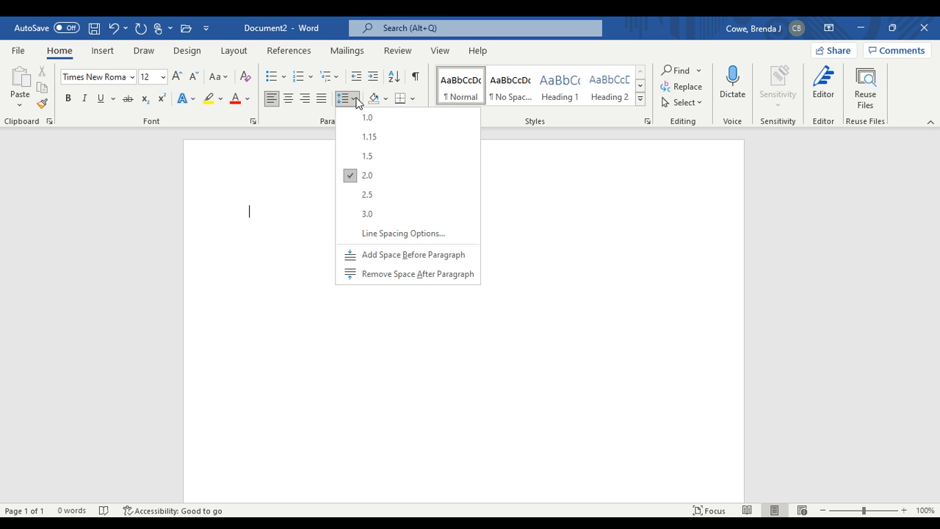
click(374, 176)
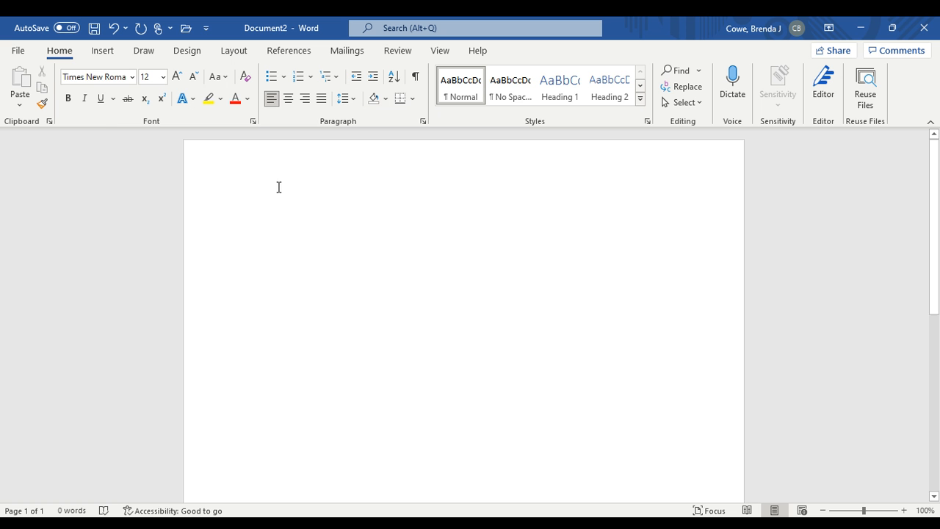
Step: Insert a page number at the top of the page in the Plain Number 3 style and leave header editing
click(103, 51)
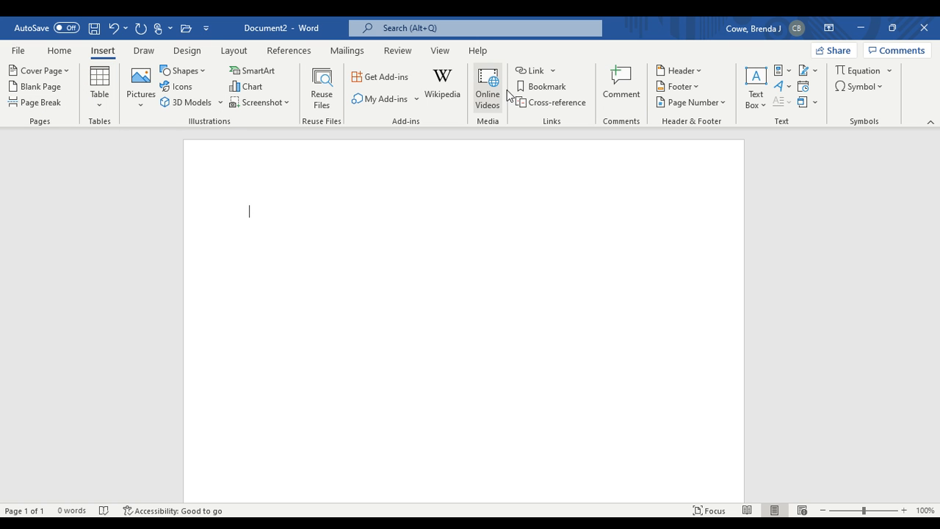
click(724, 100)
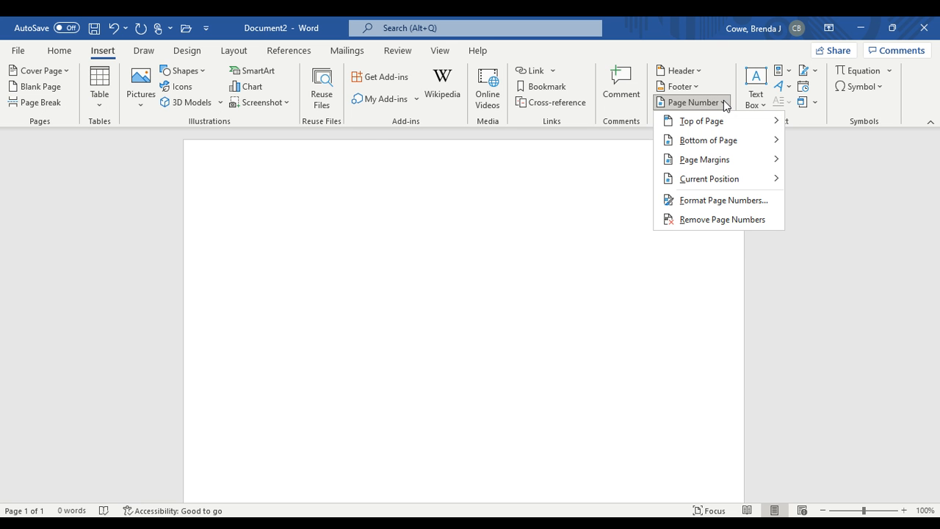
mouse_move(727, 122)
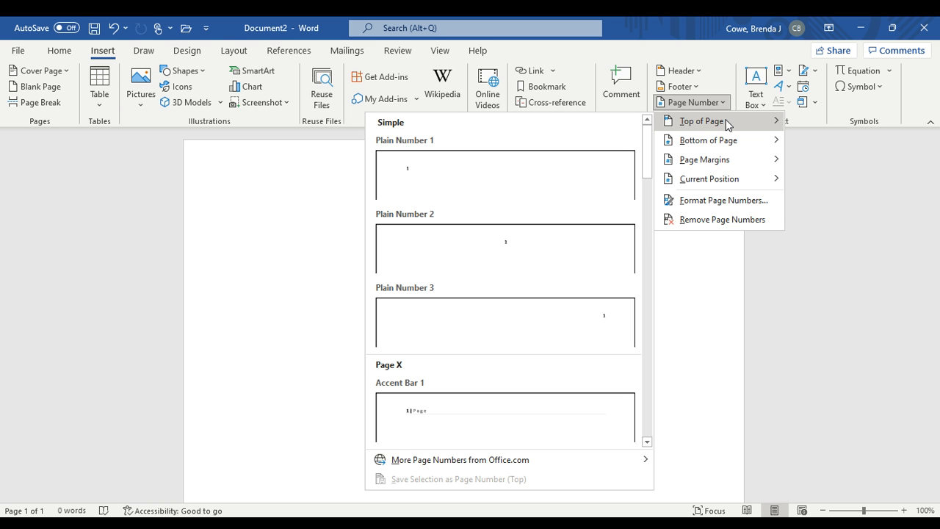
click(556, 331)
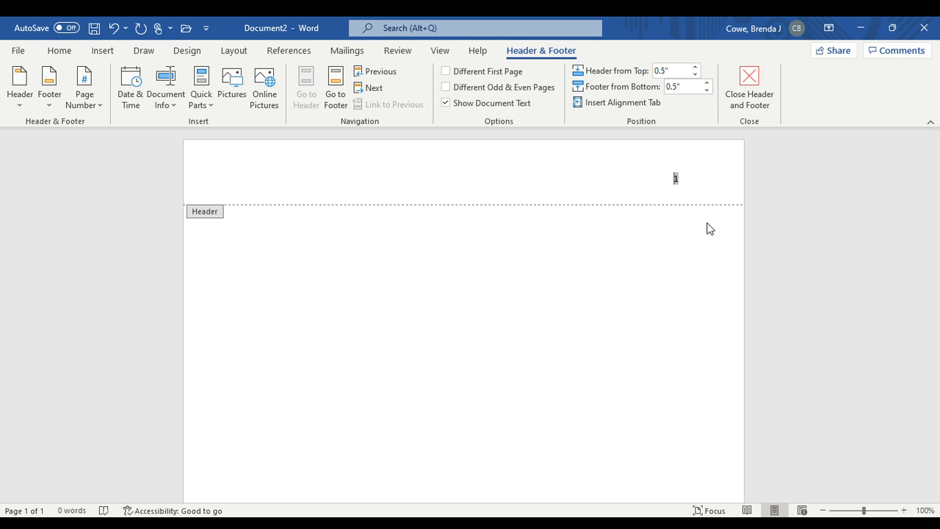
click(743, 84)
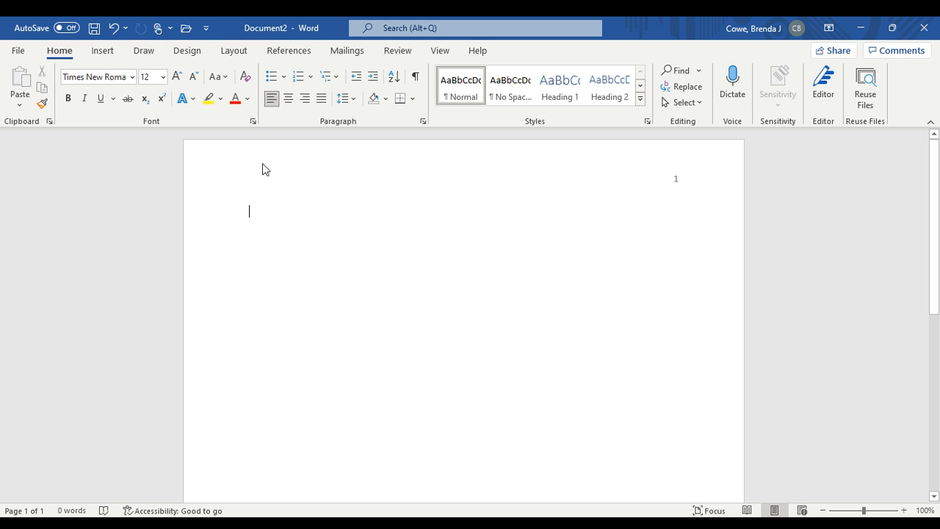
Step: Centre the paragraph and enter the title "The Title of Your Paper Goes Here" four lines down, ending with a new line
click(285, 104)
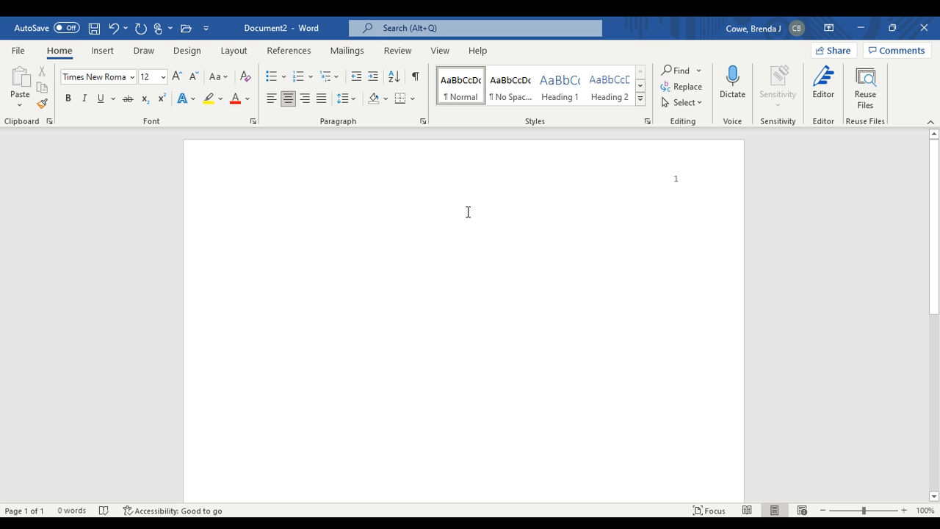
key(Return)
key(Return)
key(Return)
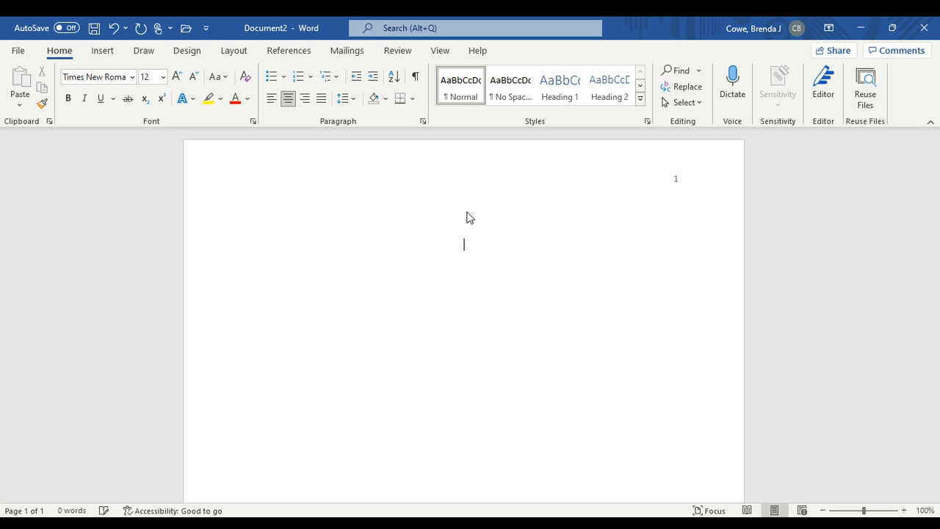
key(Return)
text(The To)
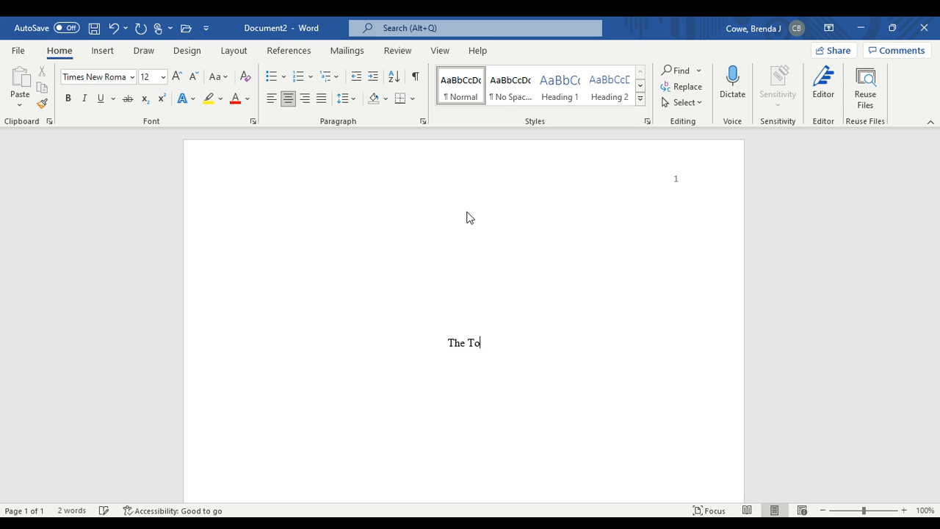
key(BackSpace)
text(itle of Your Paper Goes Here)
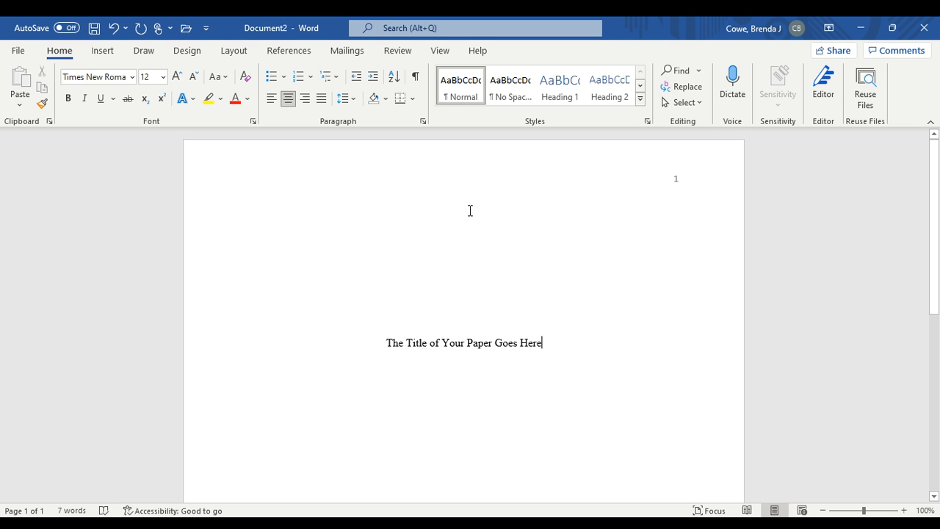
key(Return)
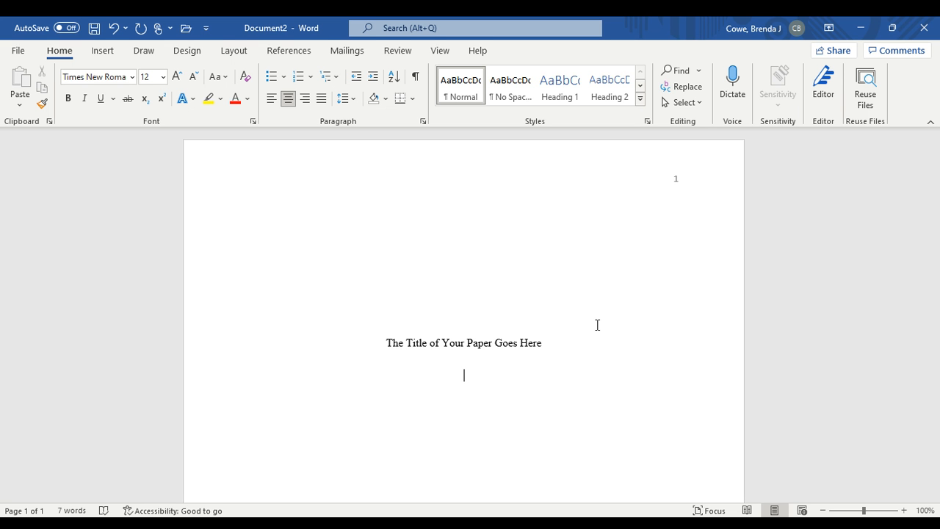
Step: Enter the author's title and surname on the line below the paper title
text(Md)
key(BackSpace)
text(s. Cowe)
key(Return)
Step: Add the affiliation line "Department of Social Studies/Olmsted 156" below the author's name
text(Department of S)
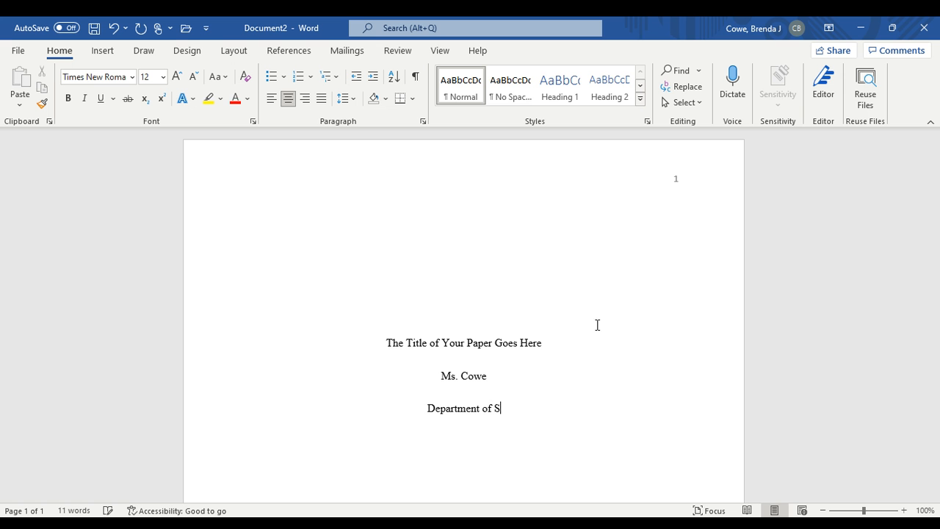
text(ocial Studies)
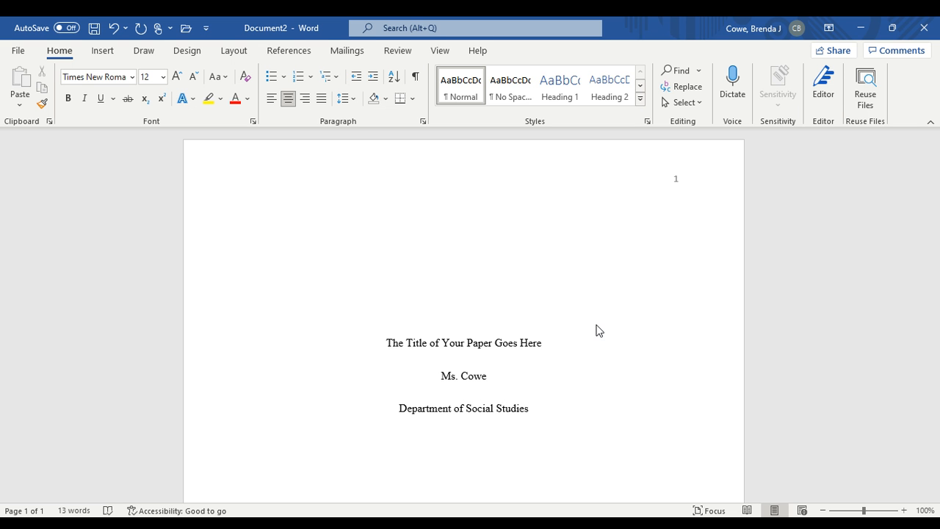
text(,)
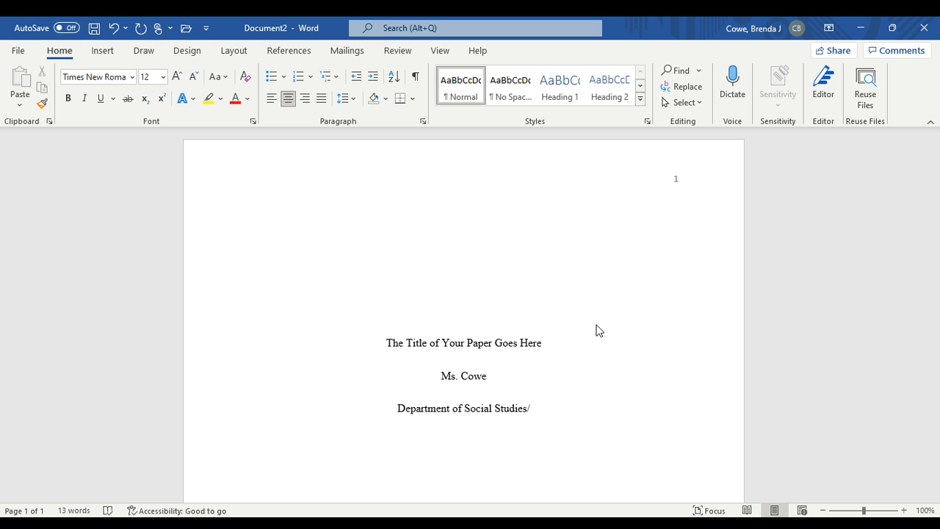
text(Olmsterd)
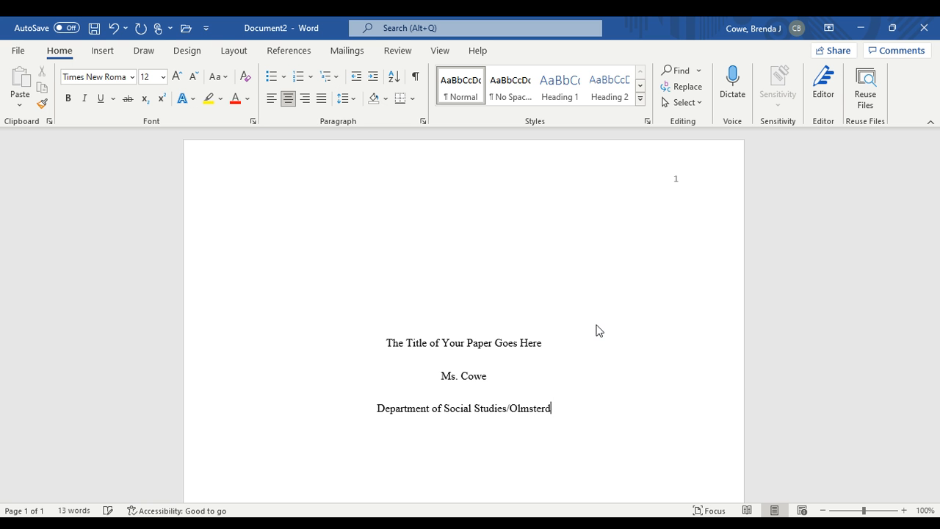
key(BackSpace)
key(BackSpace)
text(d 156 )
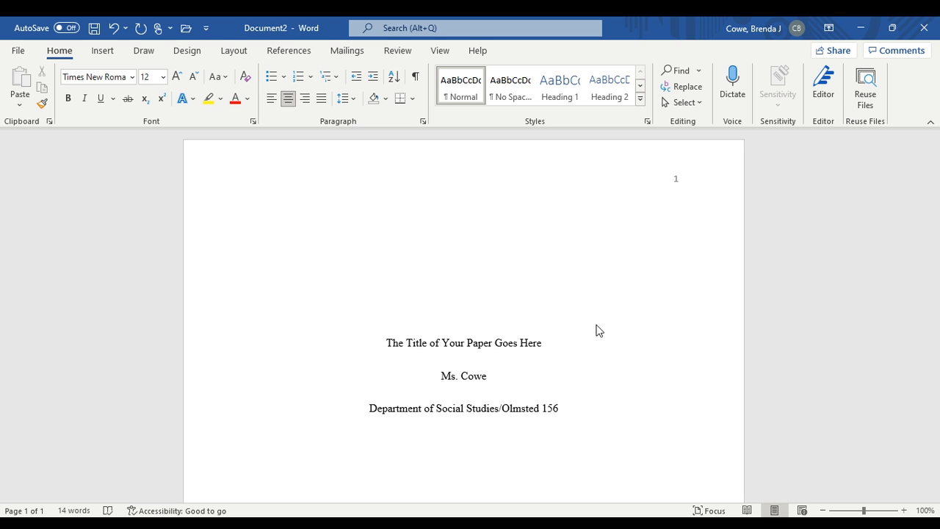
Step: Add the course name "African American History" and the instructor's name on separate lines below the affiliation
text(African American History)
key(Return)
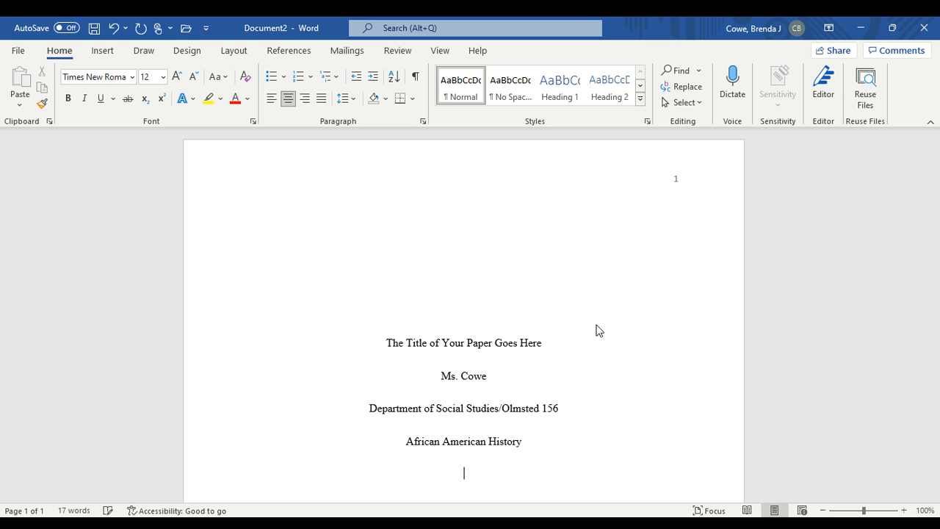
text(Mr. Buck)
text(nowski)
key(Return)
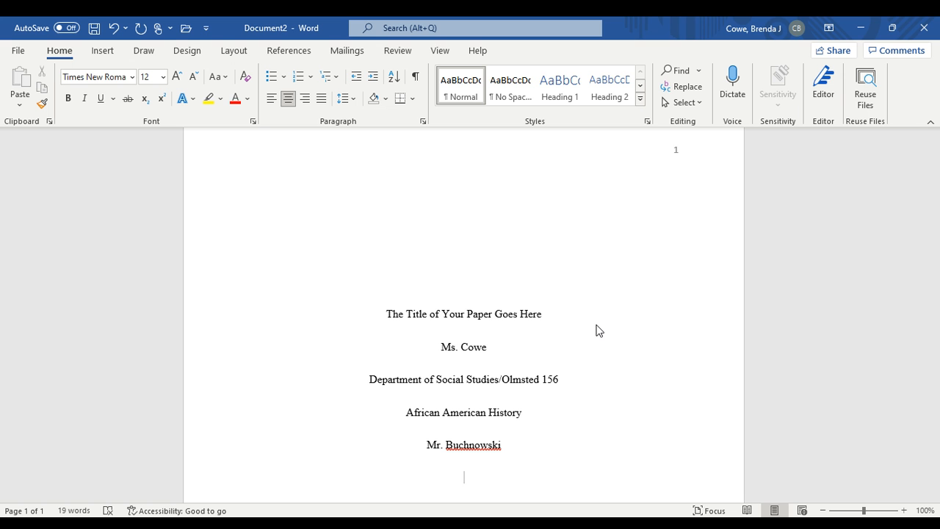
Step: Add the date "November 15, 2021" below the instructor's name, followed by a new line, and review the title page
text(November 15, 2021)
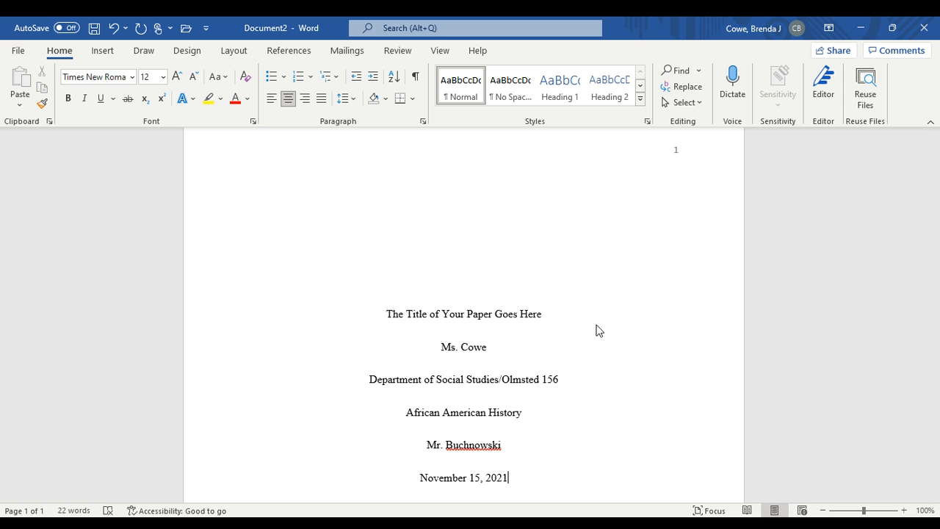
key(Return)
drag(934, 306, 937, 328)
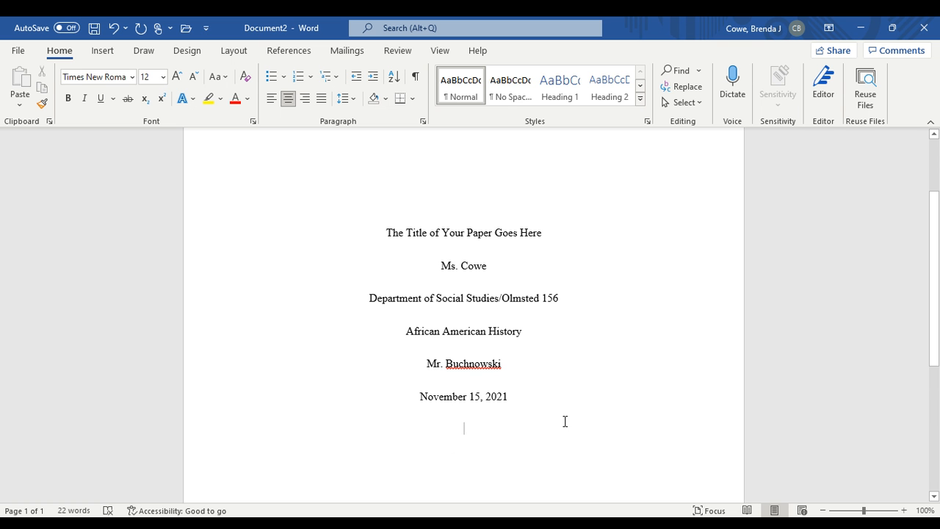
drag(935, 328, 938, 282)
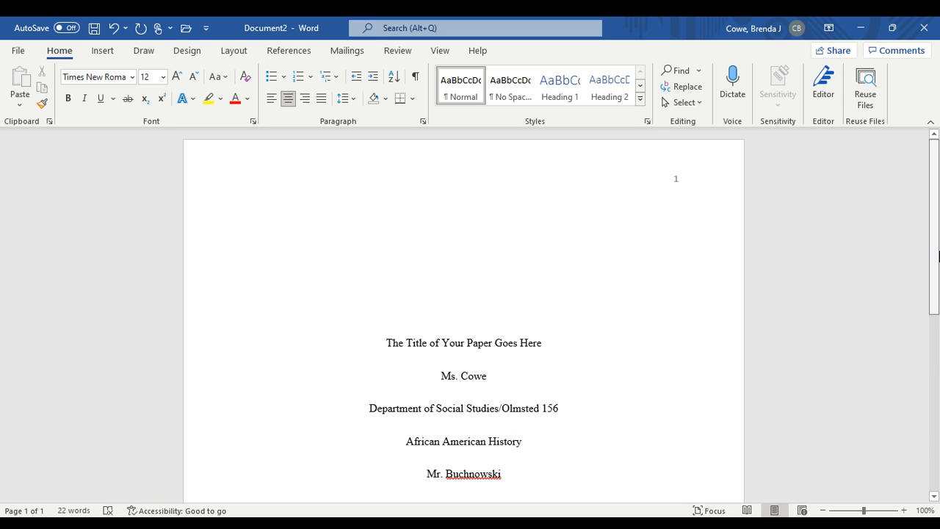